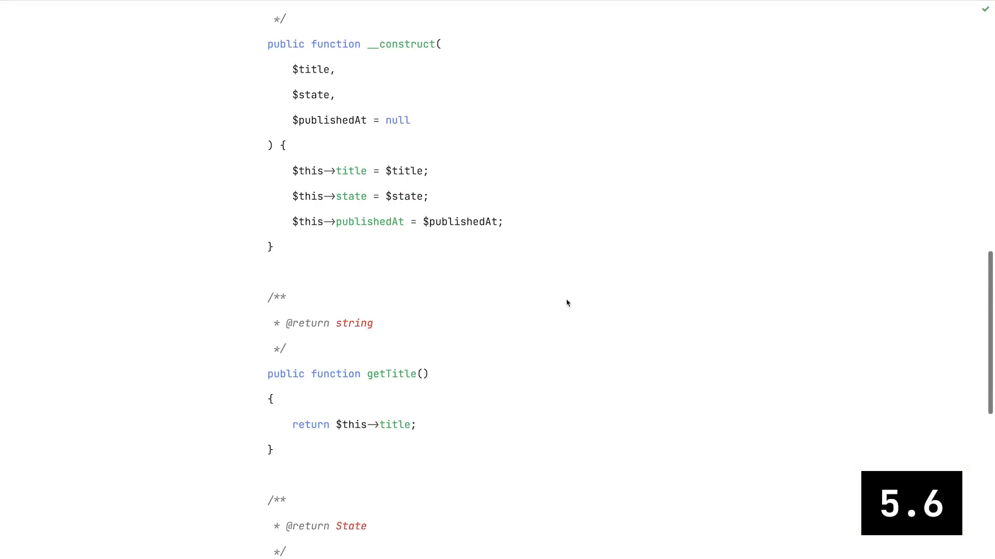
scroll(567, 303, "down", 4)
scroll(567, 304, "down", 4)
scroll(568, 303, "down", 4)
scroll(567, 303, "down", 4)
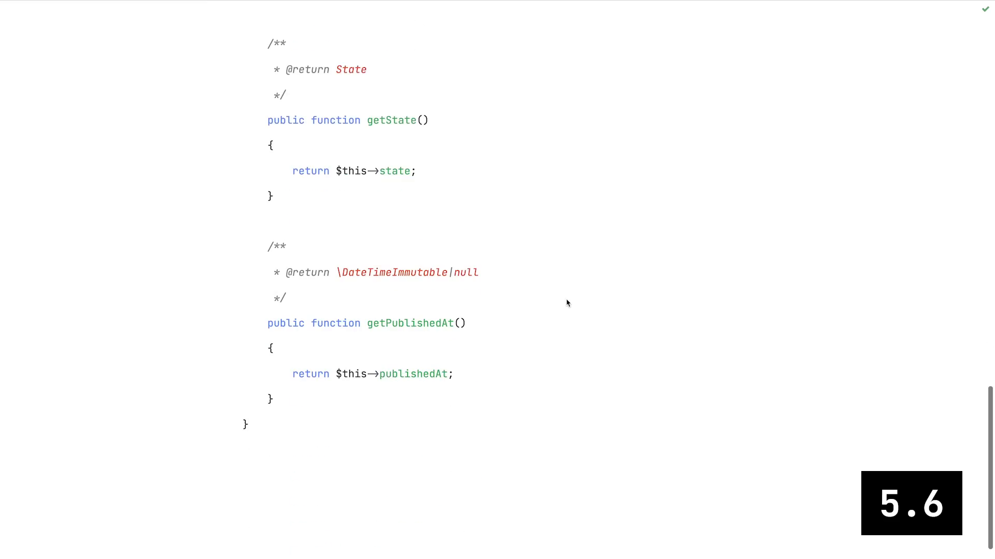
scroll(620, 304, "up", 2)
scroll(620, 304, "up", 5)
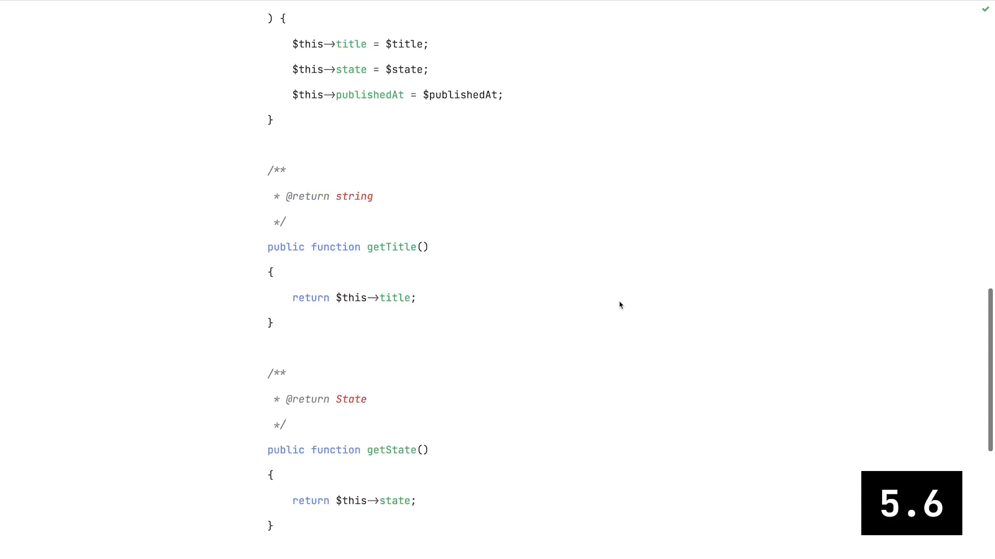
scroll(621, 305, "up", 4)
scroll(621, 305, "up", 4)
scroll(620, 305, "up", 4)
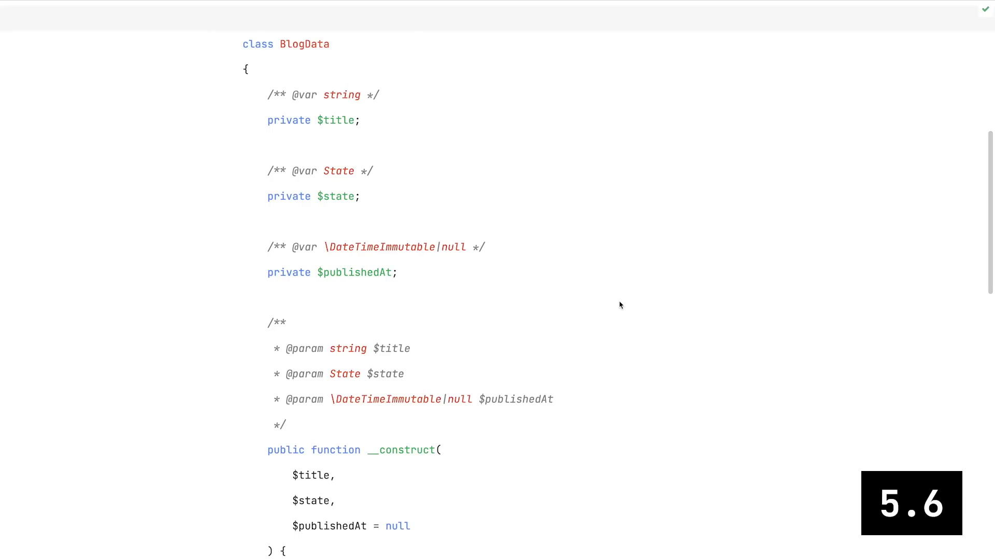
left_click(294, 475)
type("string")
key("Down")
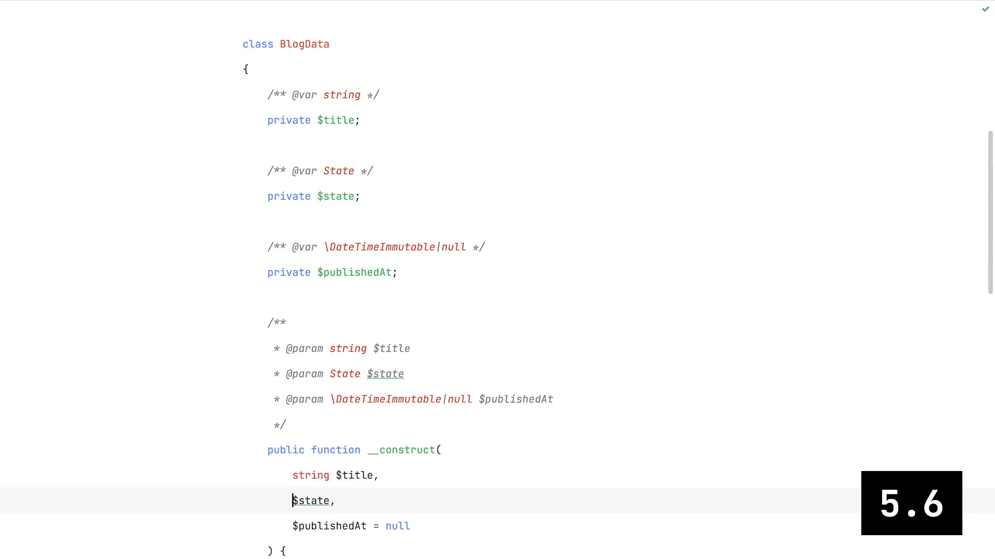
left_click_drag(274, 348, 404, 374)
key("Delete")
type("State")
scroll(484, 356, "down", 10)
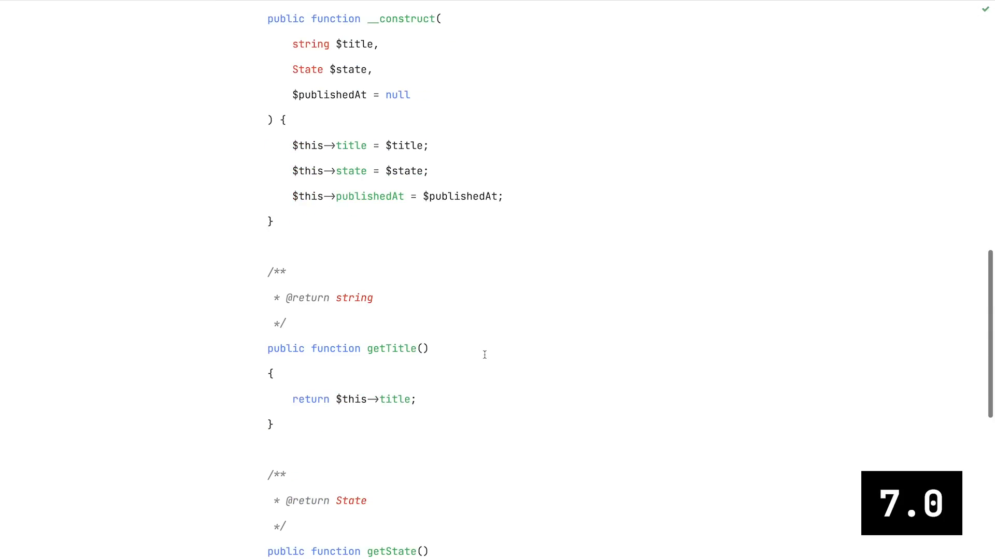
type(": string")
Give getTitle() and getState() native return types and remove their docblocks.
left_click_drag(268, 271, 288, 323)
key("Delete")
left_click(430, 474)
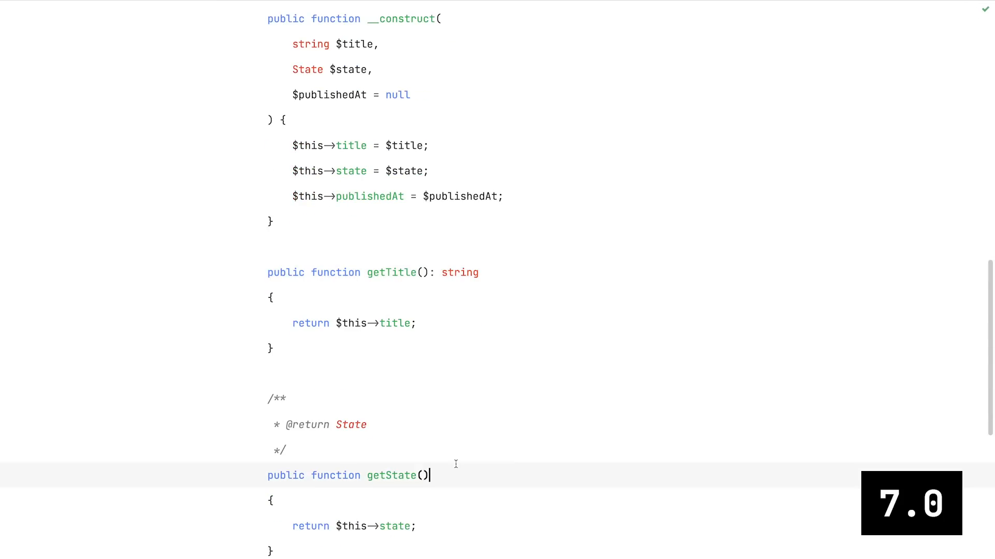
type(": State")
scroll(497, 311, "down", 5)
left_click(480, 272)
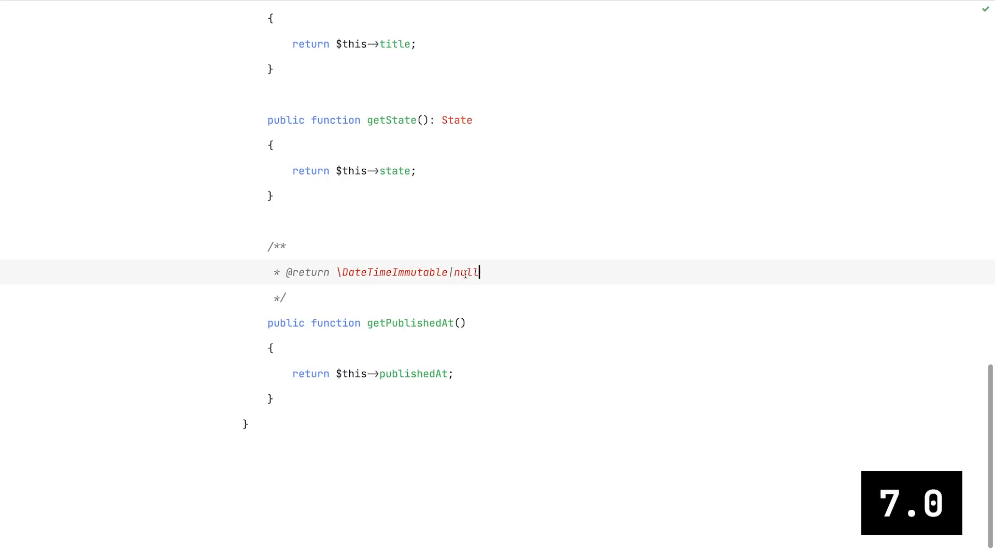
left_click(367, 301)
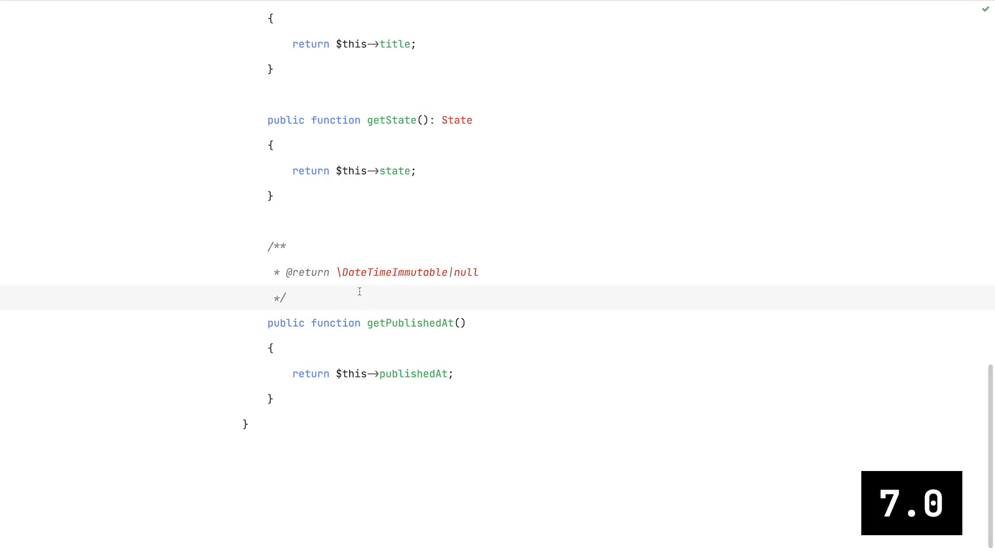
scroll(359, 291, "up", 3)
scroll(359, 291, "up", 8)
scroll(530, 325, "up", 6)
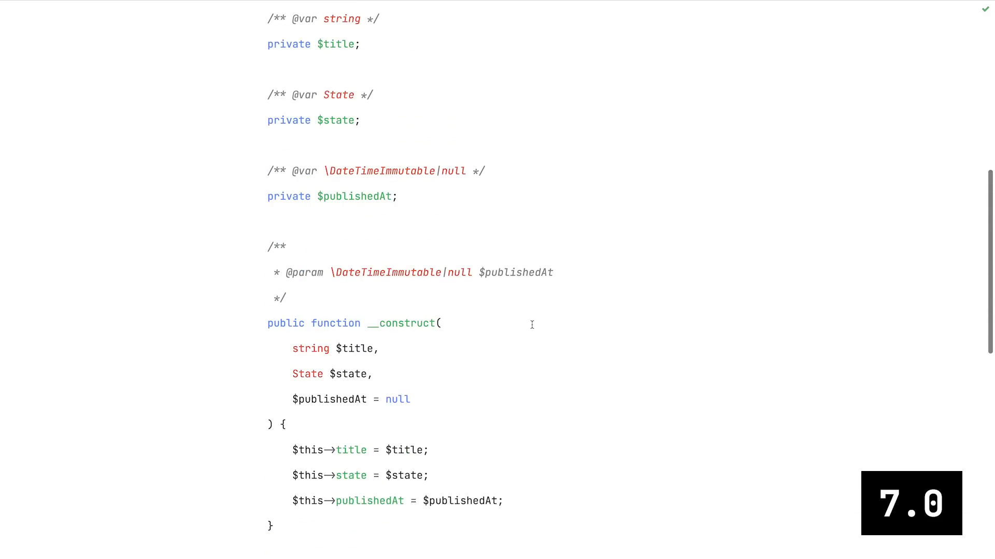
Type $publishedAt as ?DateTimeImmutable and delete the constructor's docblock.
left_click(294, 476)
type("?DateTime")
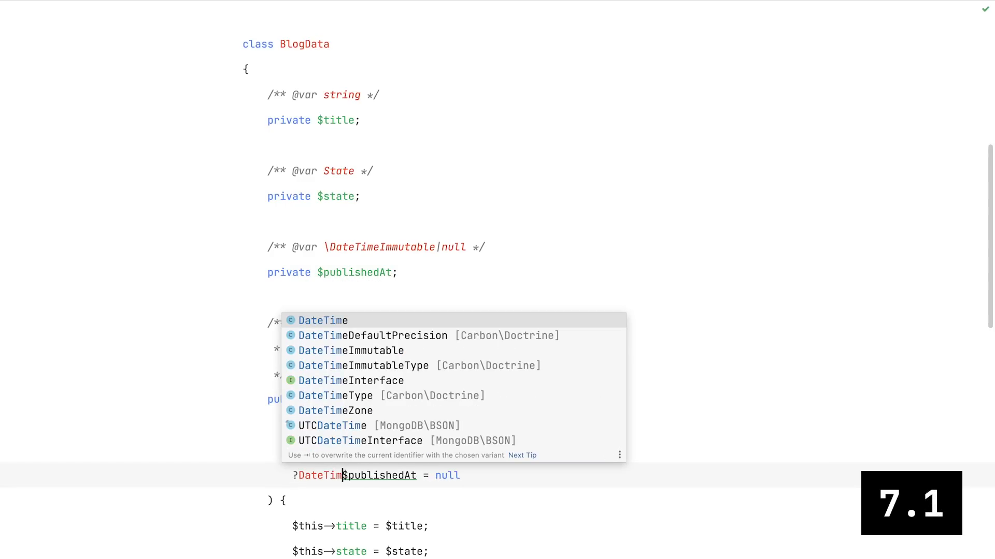
type("Immutable")
left_click_drag(288, 374, 452, 298)
key("Delete")
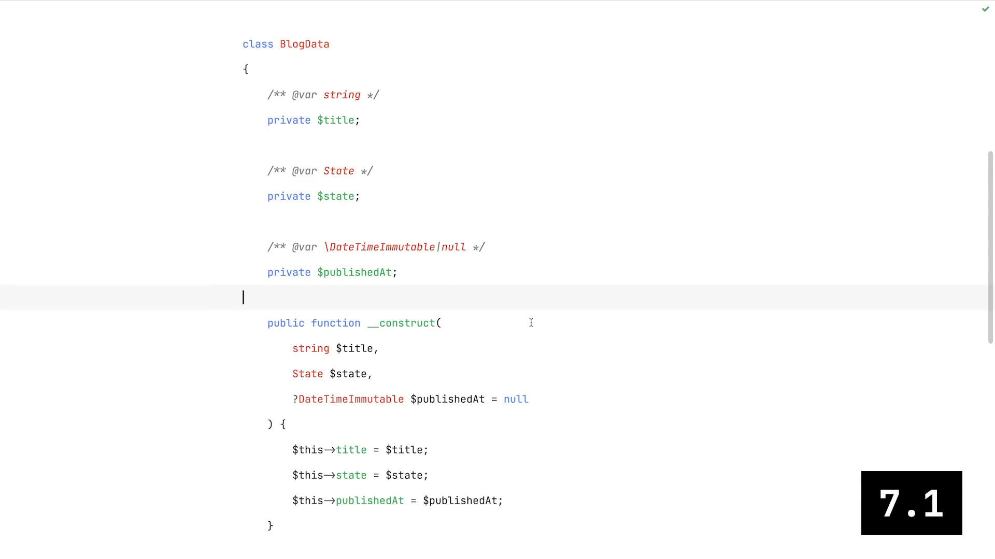
scroll(537, 327, "down", 8)
Give getPublishedAt() a ?DateTimeImmutable return type and remove its docblock.
left_click(520, 352)
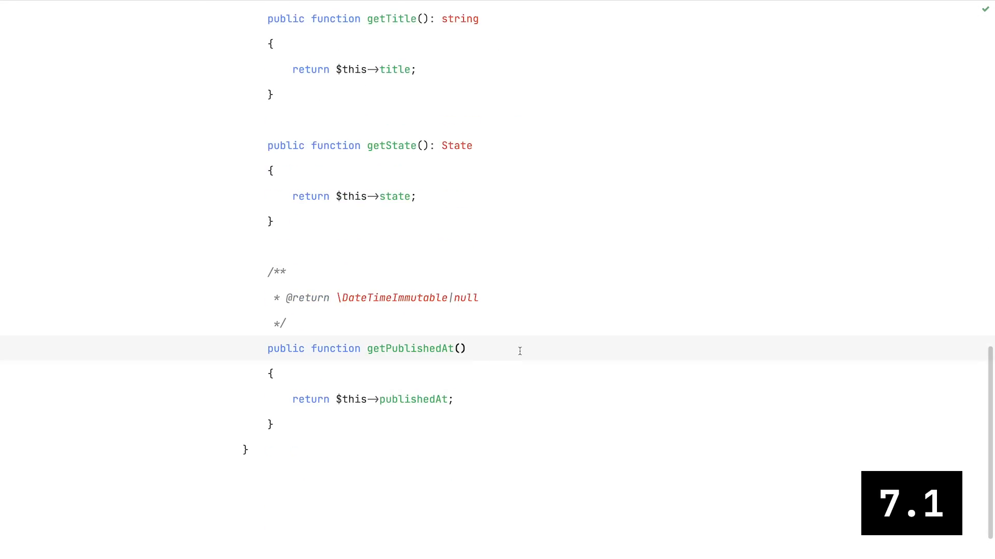
type("DateTime")
key("Down")
key("Down")
key("Return")
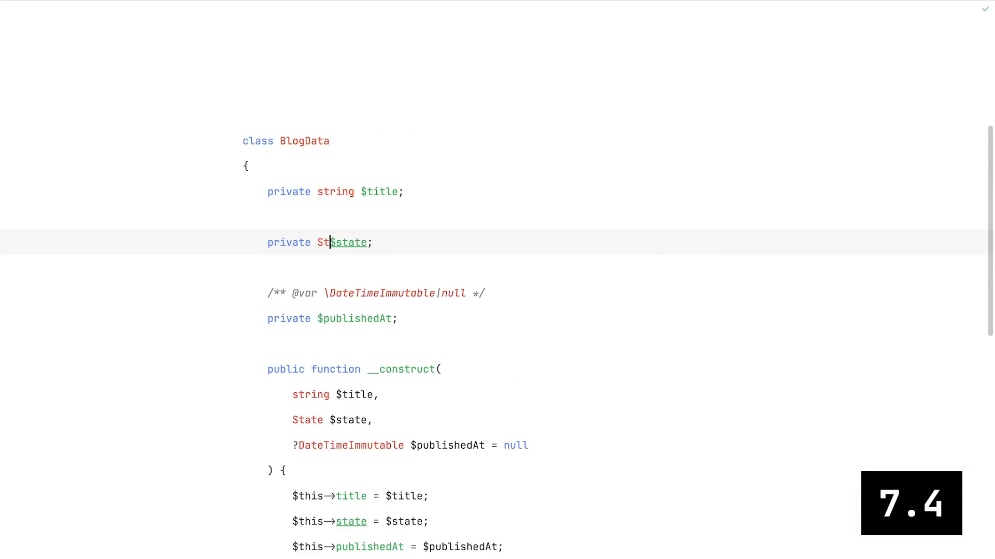
type("?DateT")
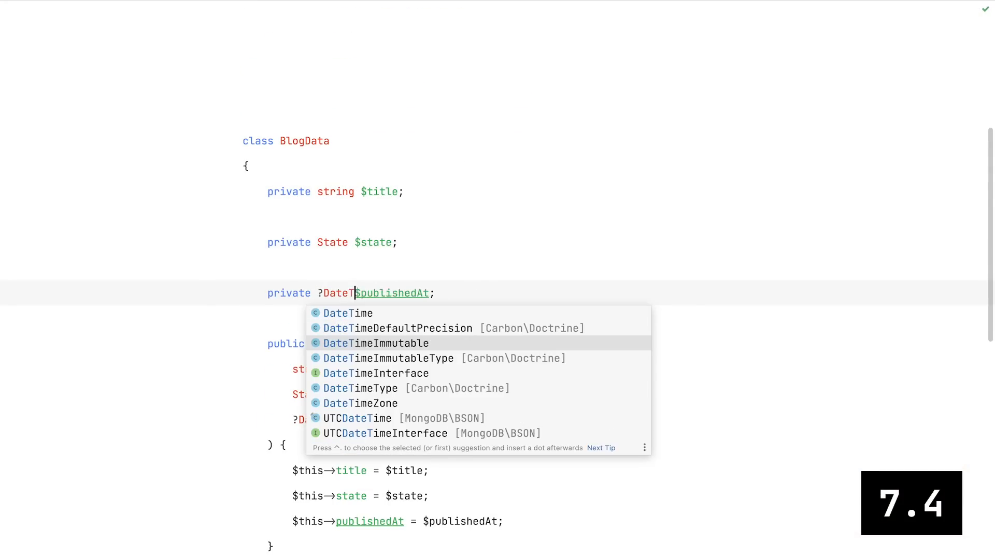
key("Return")
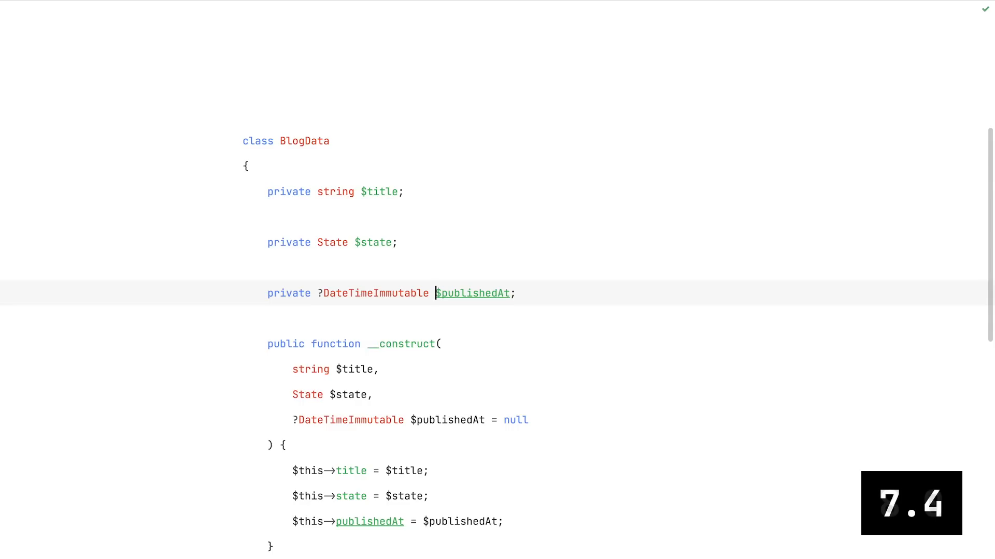
Prefix the $title, $state and $publishedAt constructor parameters with private.
key("Down")
key("Down")
key("Down")
key("Return")
key("Down")
key("Home")
type("p")
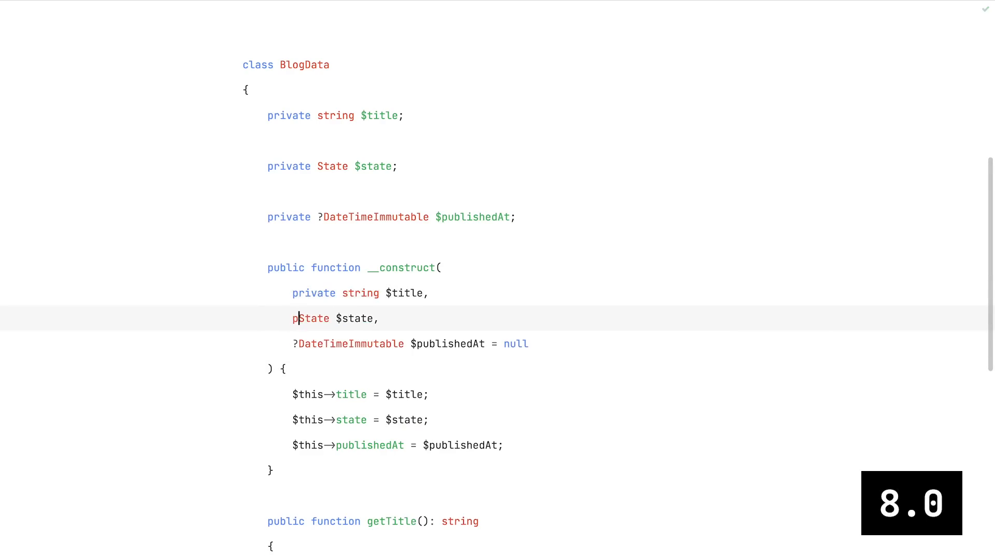
key("Down")
type("rivat")
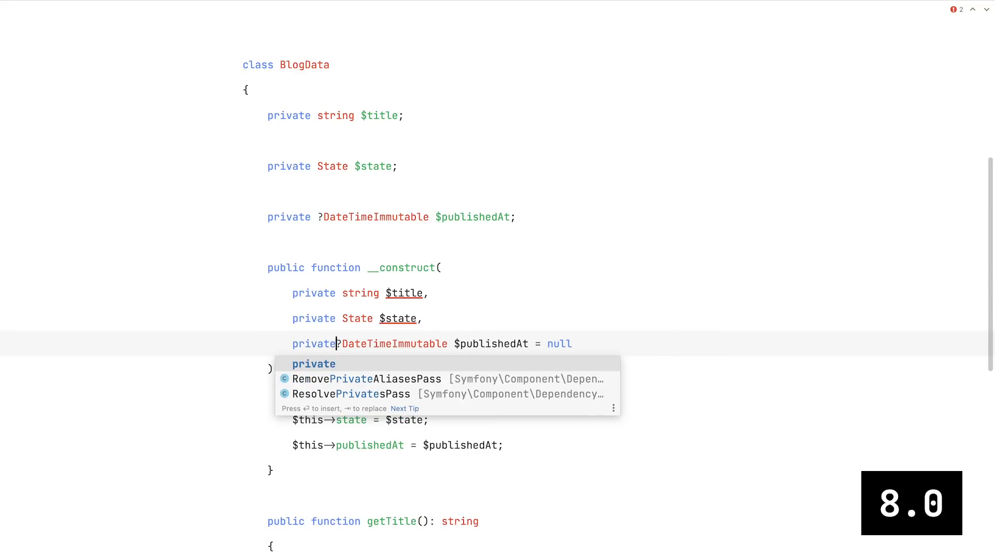
key("Tab")
type("?")
key("Down")
key("Down")
Delete the three now-redundant property declarations and constructor assignments.
left_click_drag(516, 238, 560, 125)
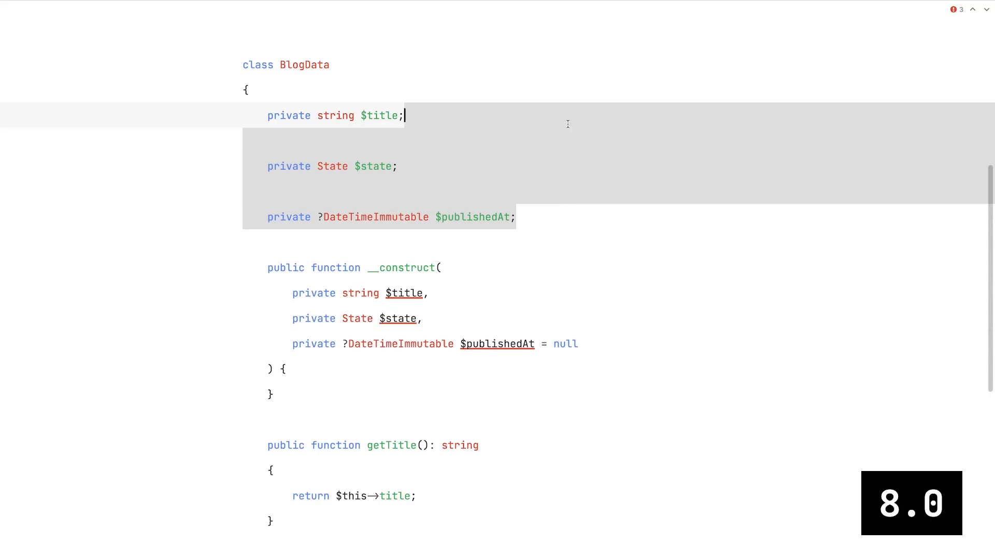
key("BackSpace")
key("BackSpace")
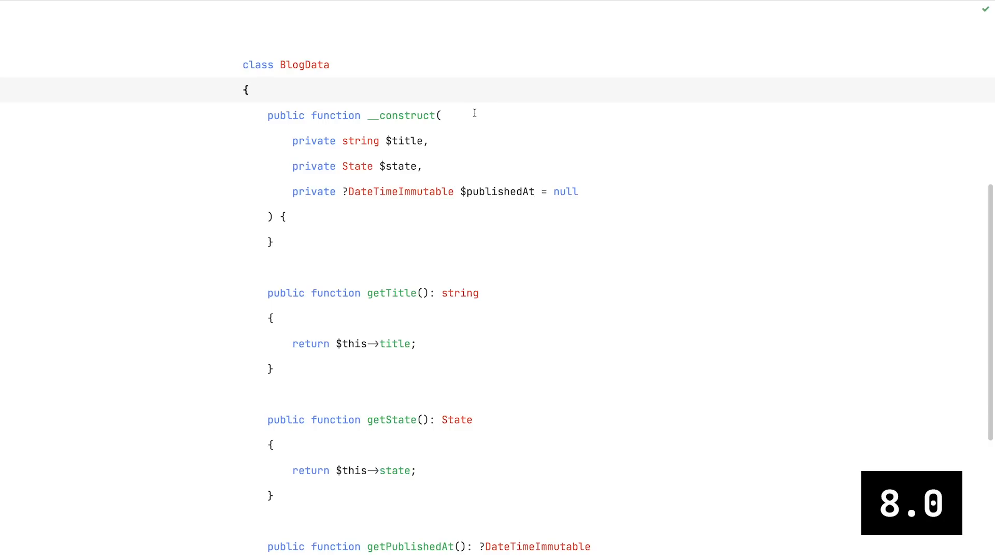
Replace all three private keywords with public readonly via multi-selection.
double_click(297, 144)
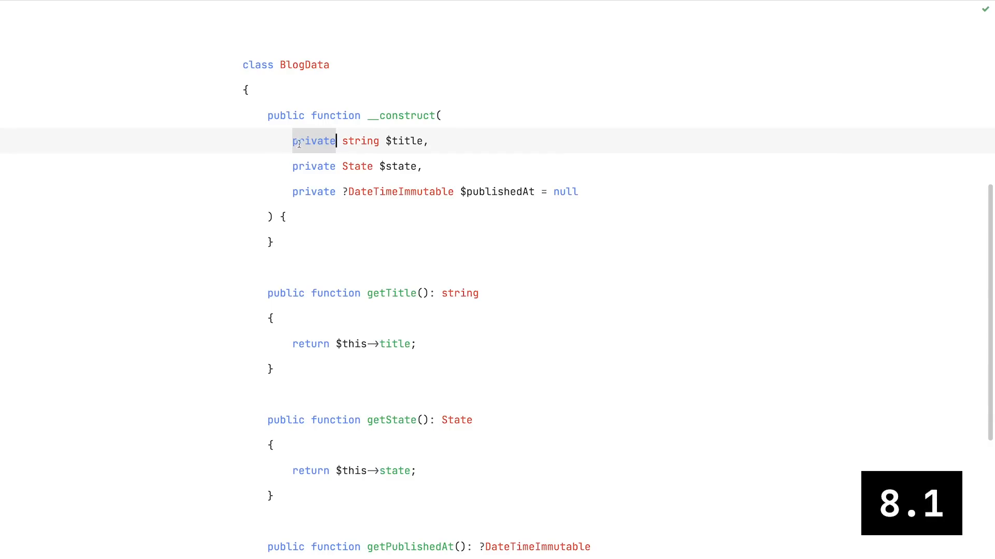
key("alt+j")
key("alt+j")
type("pu")
key("Tab")
type("readonly")
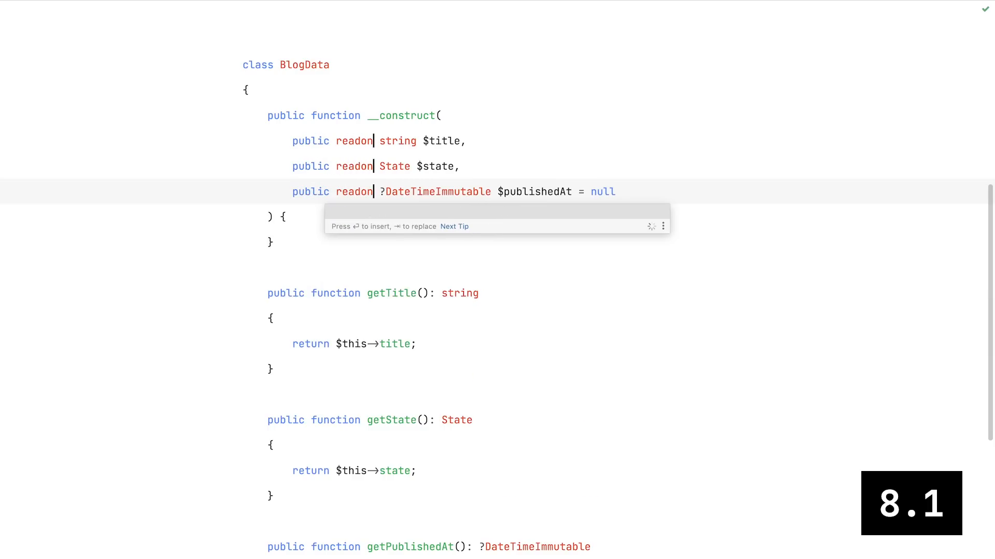
Delete the getTitle, getState and getPublishedAt getter methods.
key("Down")
key("Down")
key("Down")
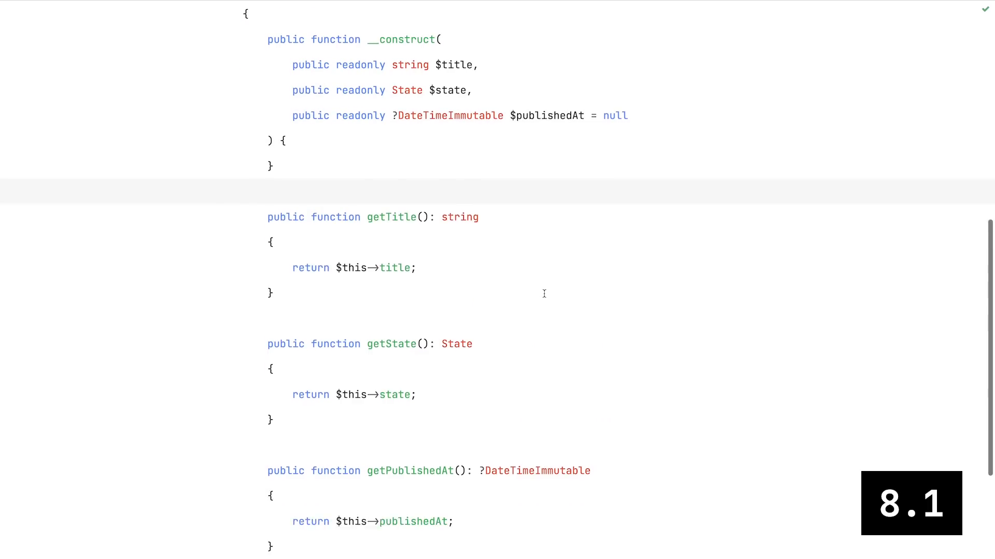
key("Down")
key("ctrl+shift+End")
key("BackSpace")
key("BackSpace")
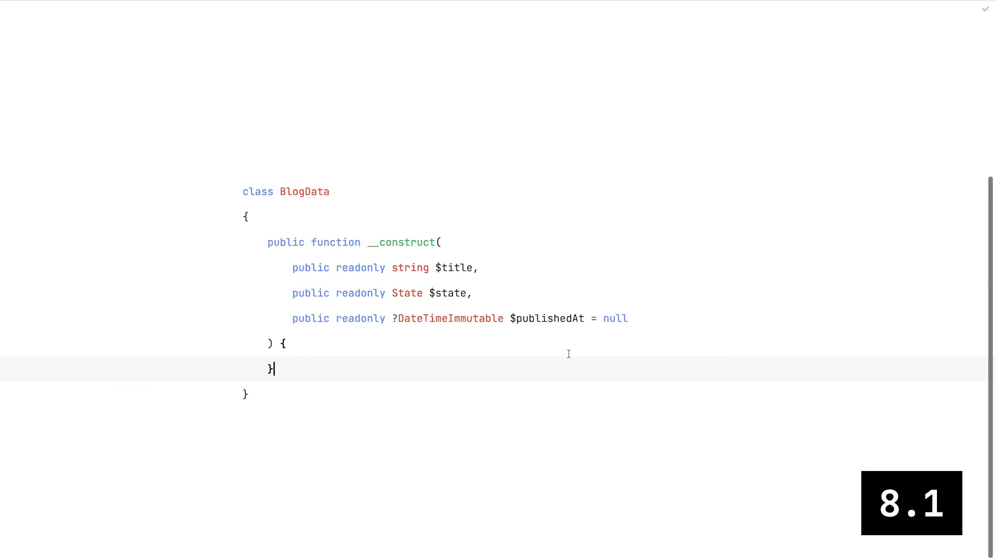